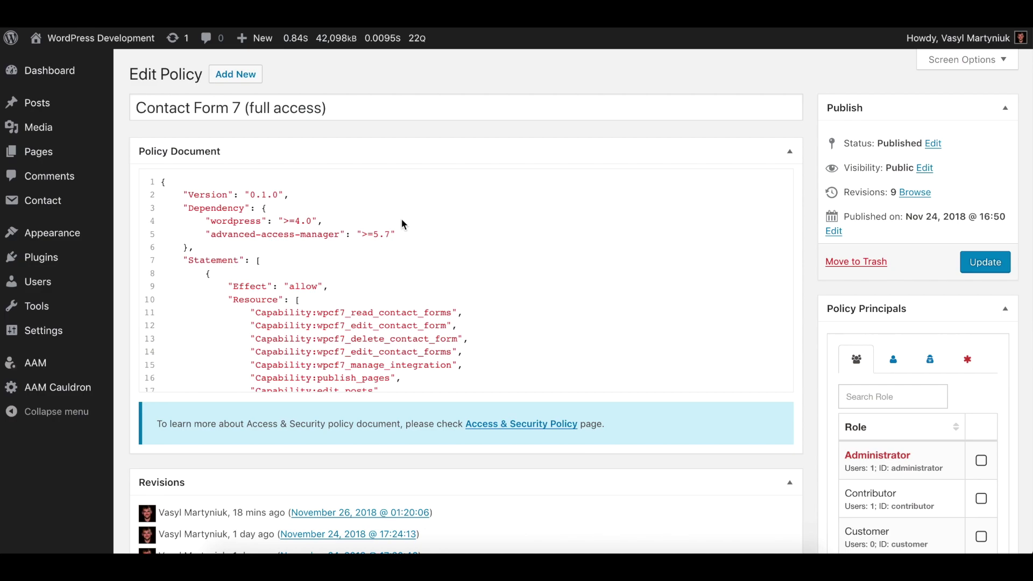
- In AAM, manage the Contacts Moderator role and show its Capabilities
{"action": "scroll", "coordinate": [402, 220], "scroll_direction": "down", "scroll_amount": 3}
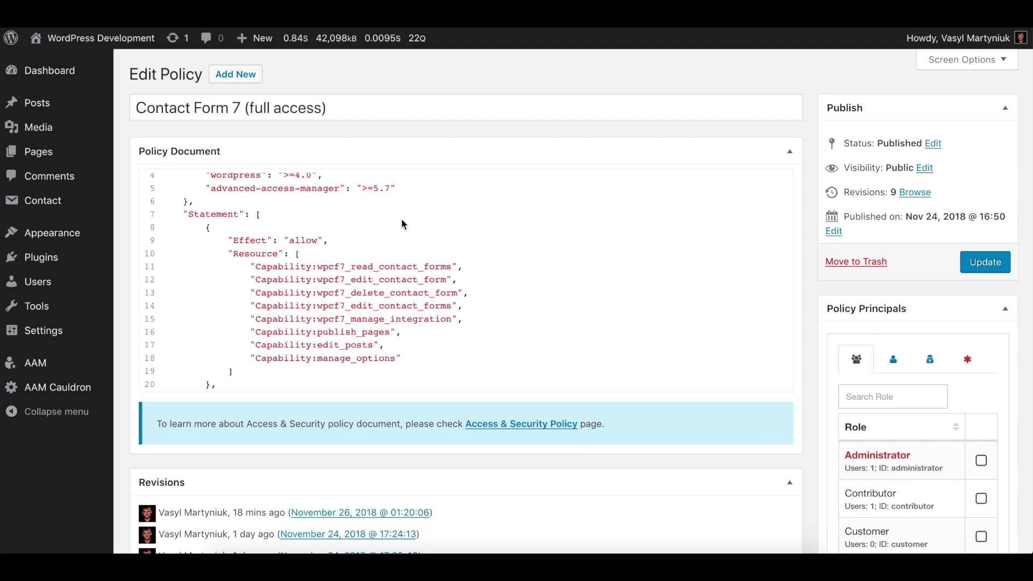
{"action": "scroll", "coordinate": [403, 222], "scroll_direction": "up", "scroll_amount": 3}
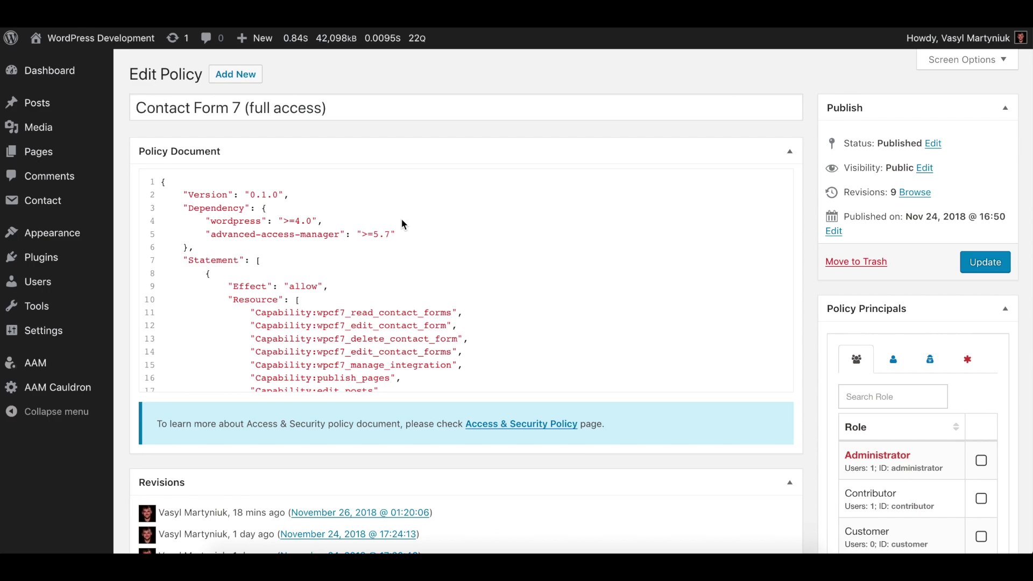
{"action": "mouse_move", "coordinate": [33, 367]}
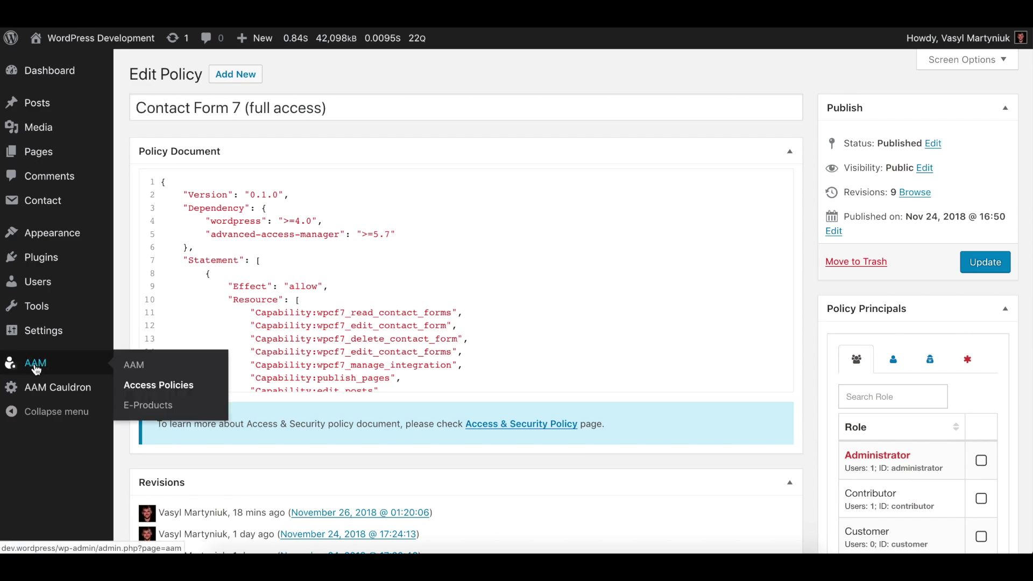
{"action": "left_click", "coordinate": [134, 367]}
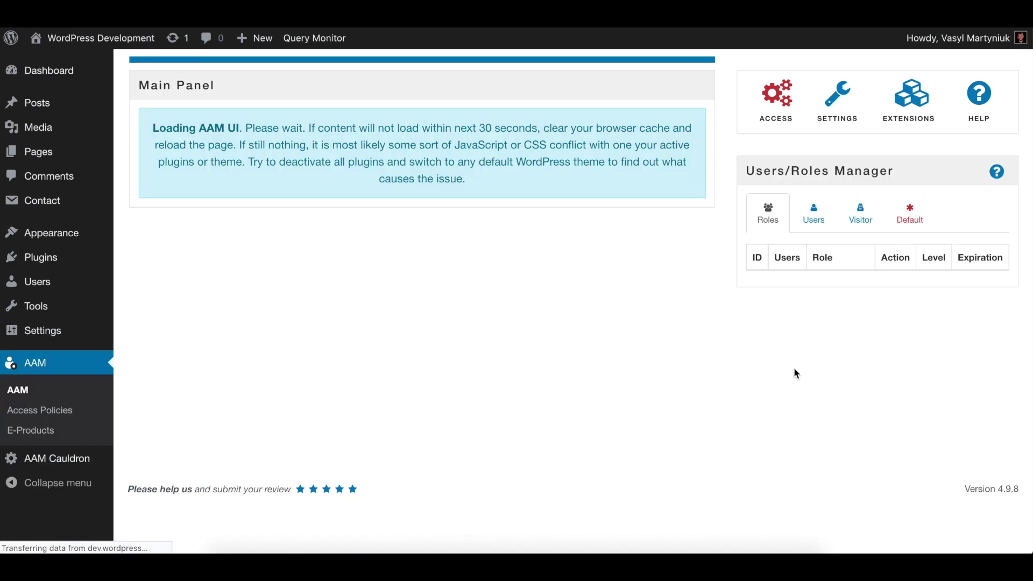
{"action": "scroll", "coordinate": [864, 391], "scroll_direction": "down", "scroll_amount": 3}
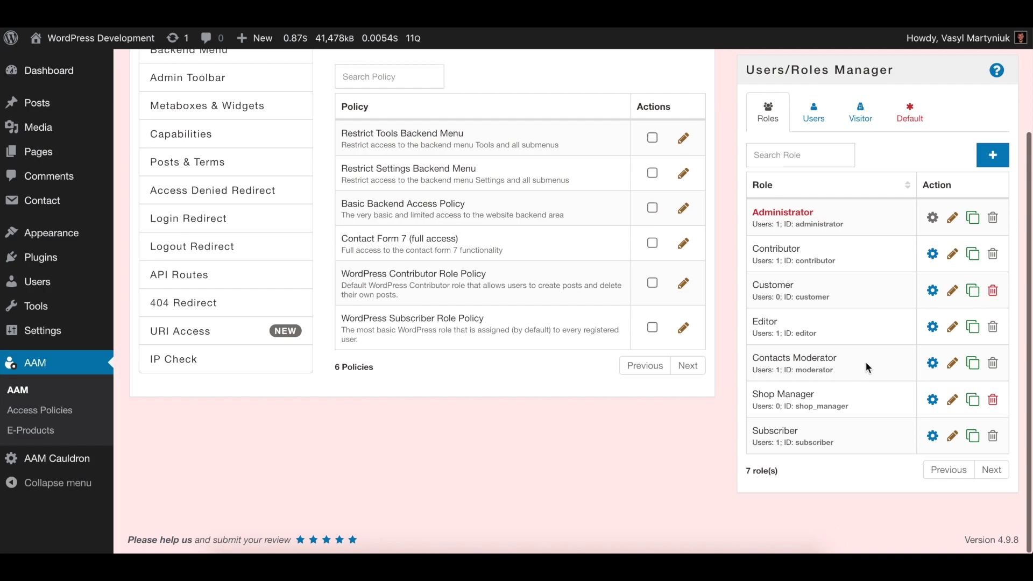
{"action": "left_click", "coordinate": [937, 368]}
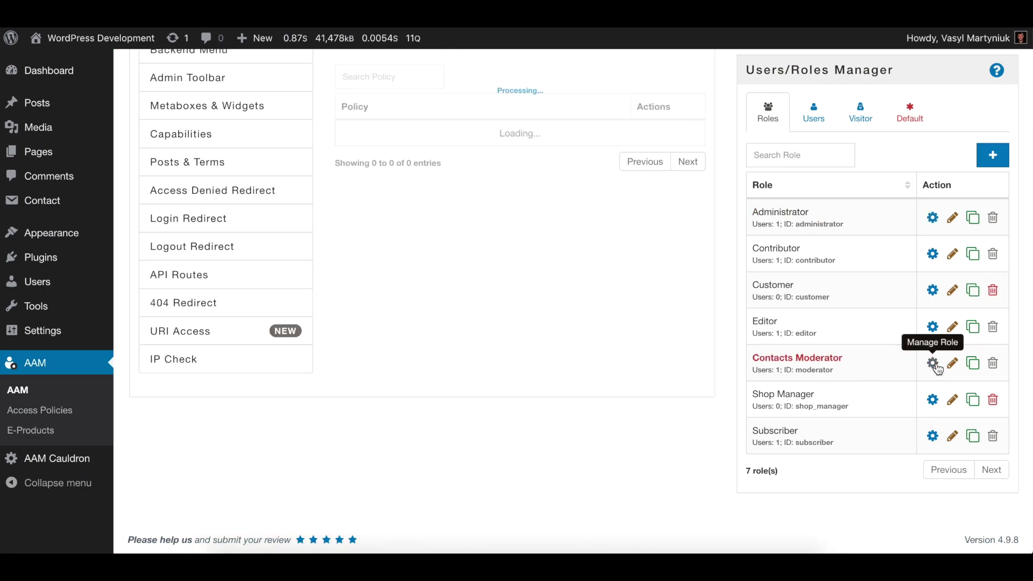
{"action": "scroll", "coordinate": [579, 248], "scroll_direction": "up", "scroll_amount": 3}
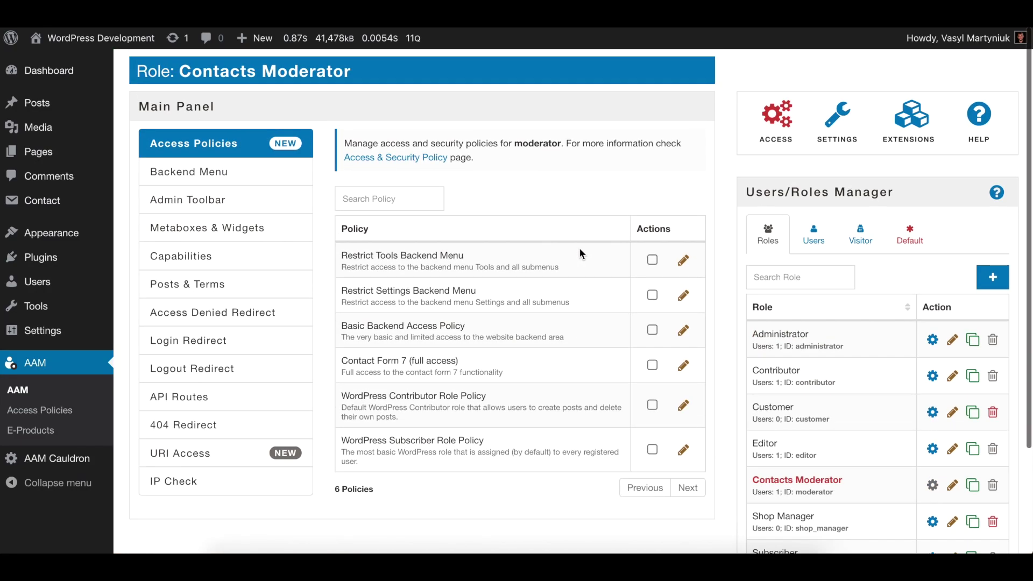
{"action": "left_click", "coordinate": [250, 262]}
- Filter the Users list by the Contacts Moderator role
{"action": "scroll", "coordinate": [533, 337], "scroll_direction": "down", "scroll_amount": 1}
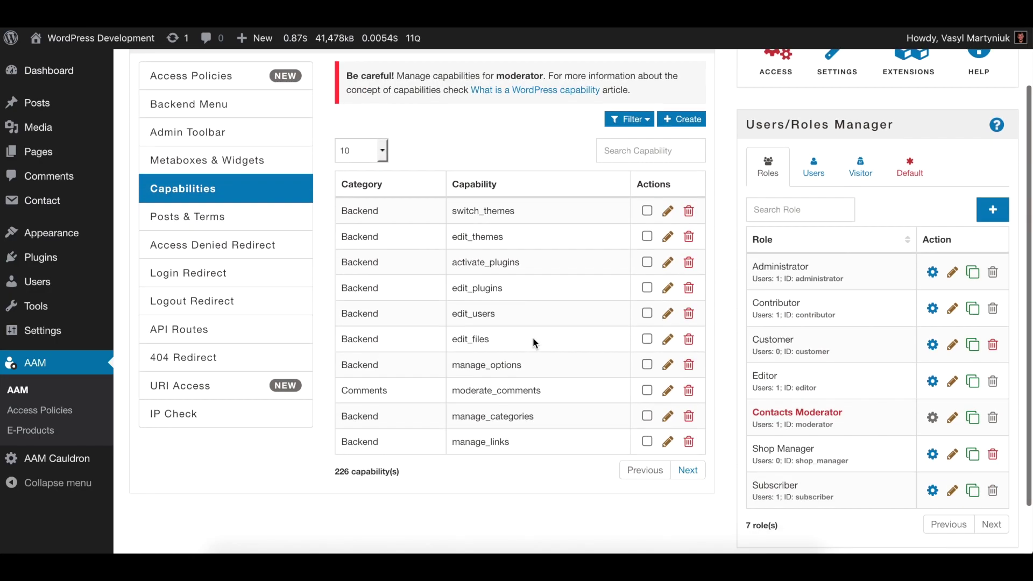
{"action": "left_click", "coordinate": [913, 278]}
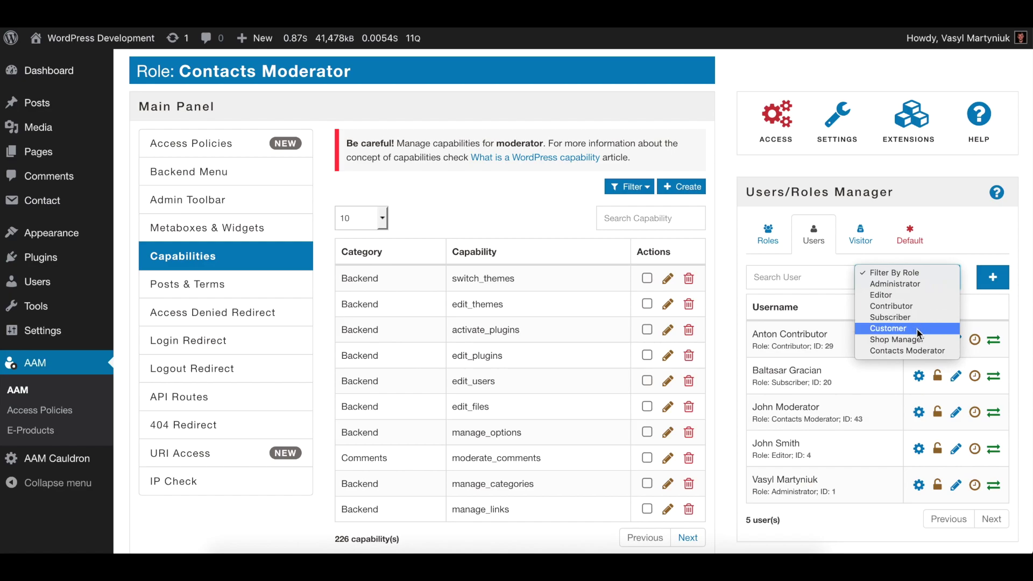
{"action": "left_click", "coordinate": [921, 347]}
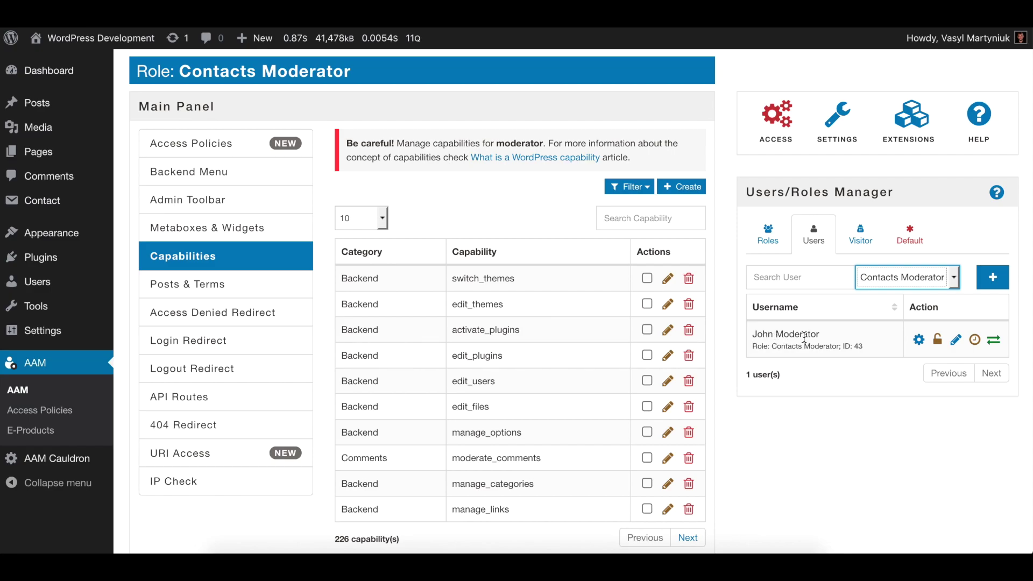
{"action": "key", "text": "super+Tab"}
{"action": "key", "text": "super+Tab"}
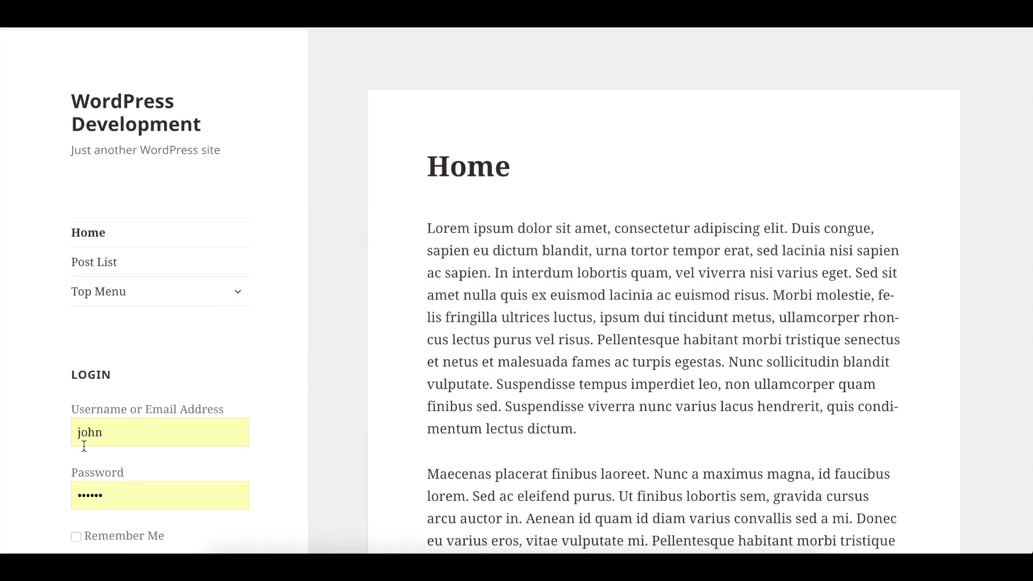
- Log in as the moderator user and try the Dashboard, which reports access not allowed
{"action": "scroll", "coordinate": [168, 460], "scroll_direction": "down", "scroll_amount": 2}
{"action": "left_click", "coordinate": [113, 489]}
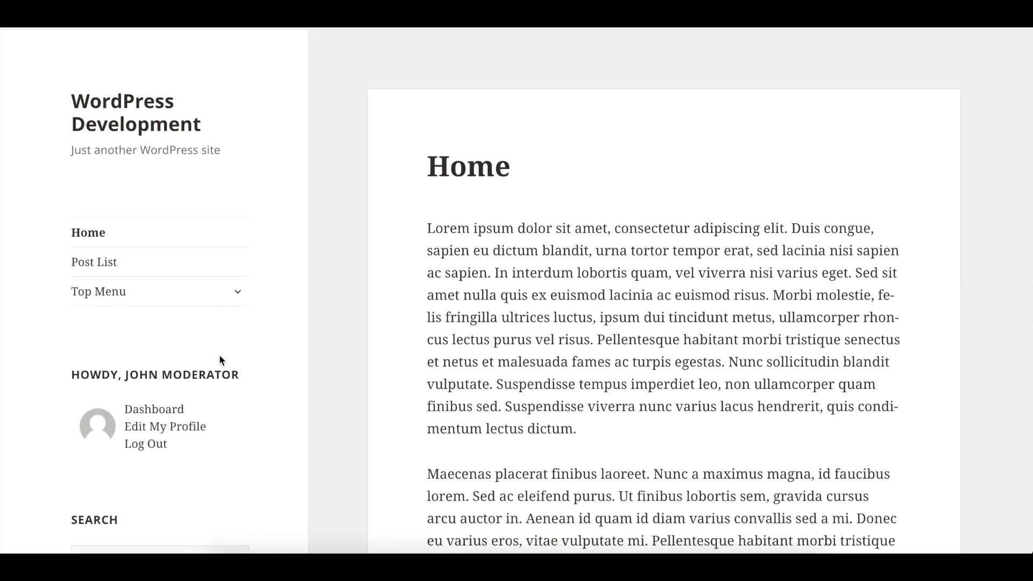
{"action": "left_click", "coordinate": [174, 413]}
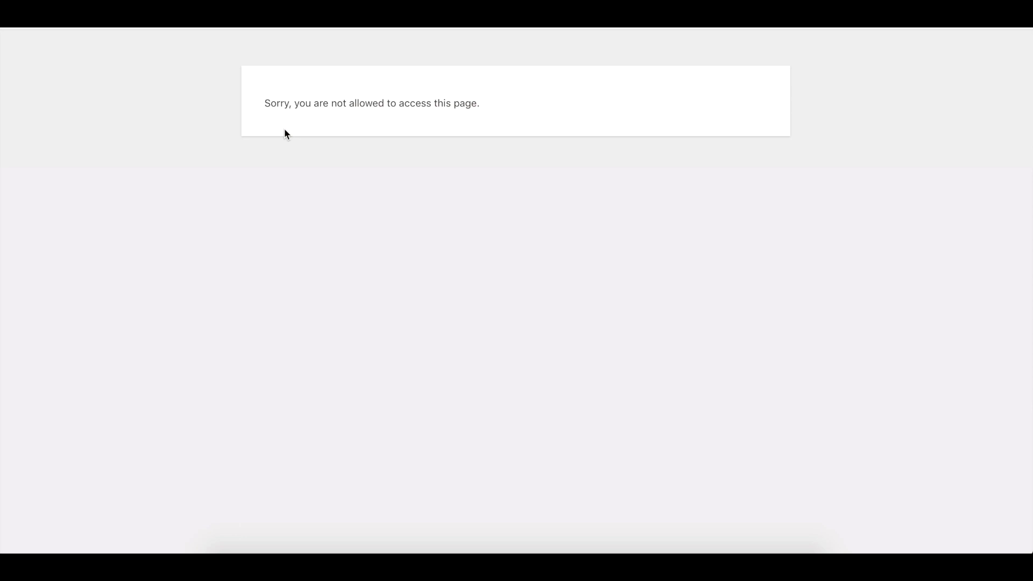
{"action": "key", "text": "super+Tab"}
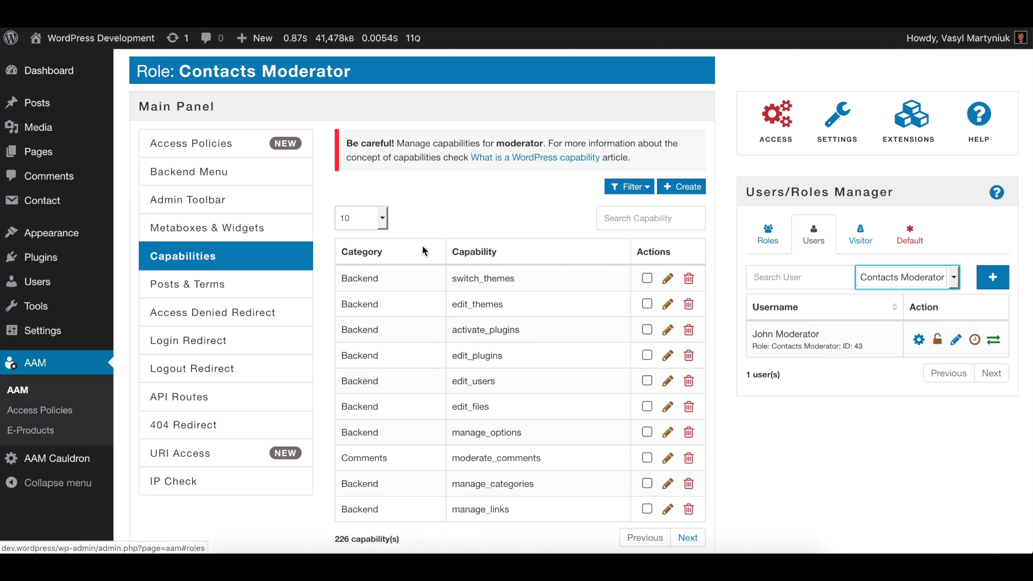
- Preview the Basic Backend Access Policy and apply it to Contacts Moderator
{"action": "left_click", "coordinate": [225, 153]}
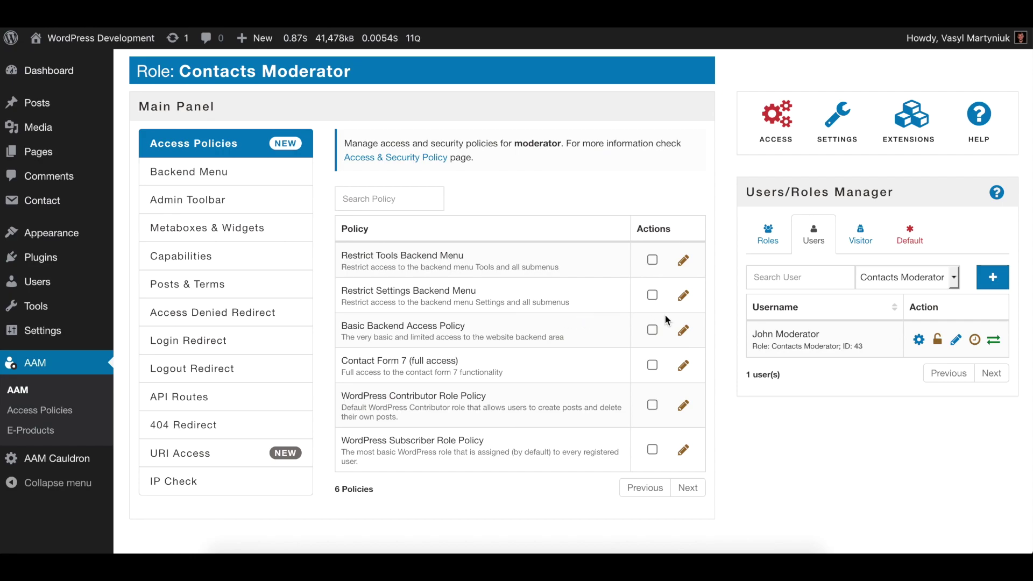
{"action": "left_click", "coordinate": [684, 331]}
{"action": "left_click", "coordinate": [657, 334]}
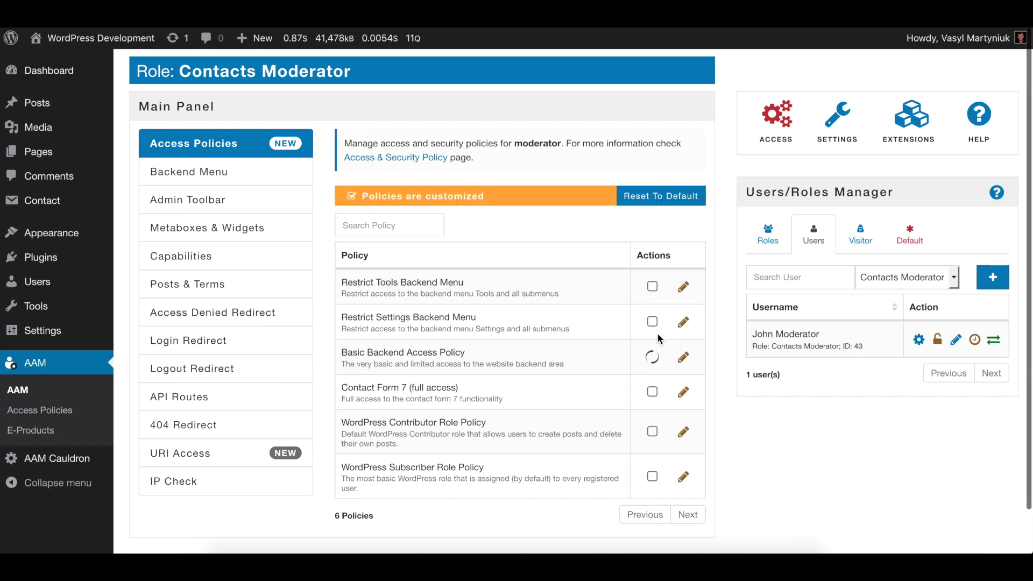
- Reload the moderator's page to confirm a Dashboard with only Profile
{"action": "key", "text": "super+Tab"}
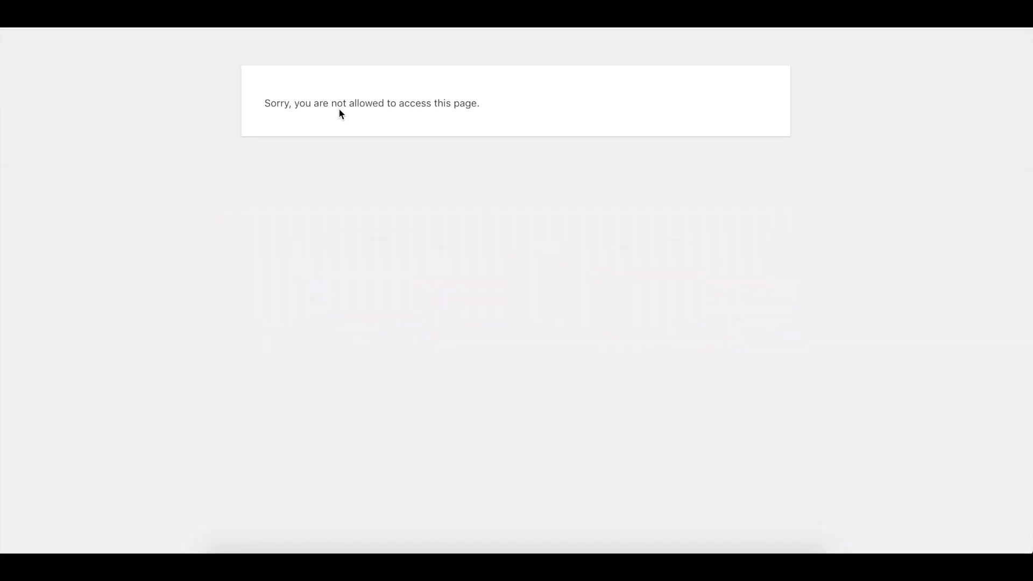
{"action": "key", "text": "super+r"}
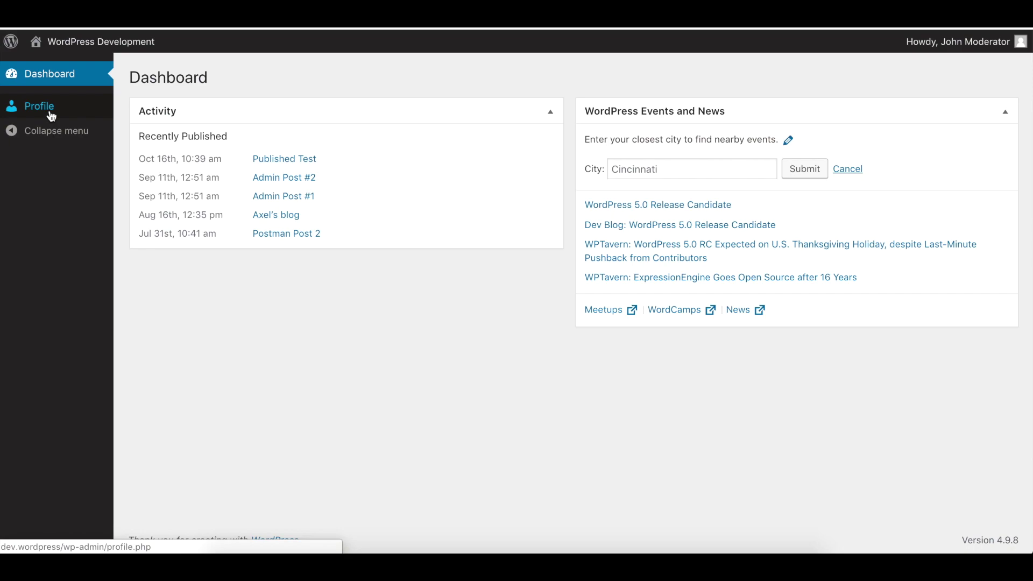
{"action": "key", "text": "super+Tab"}
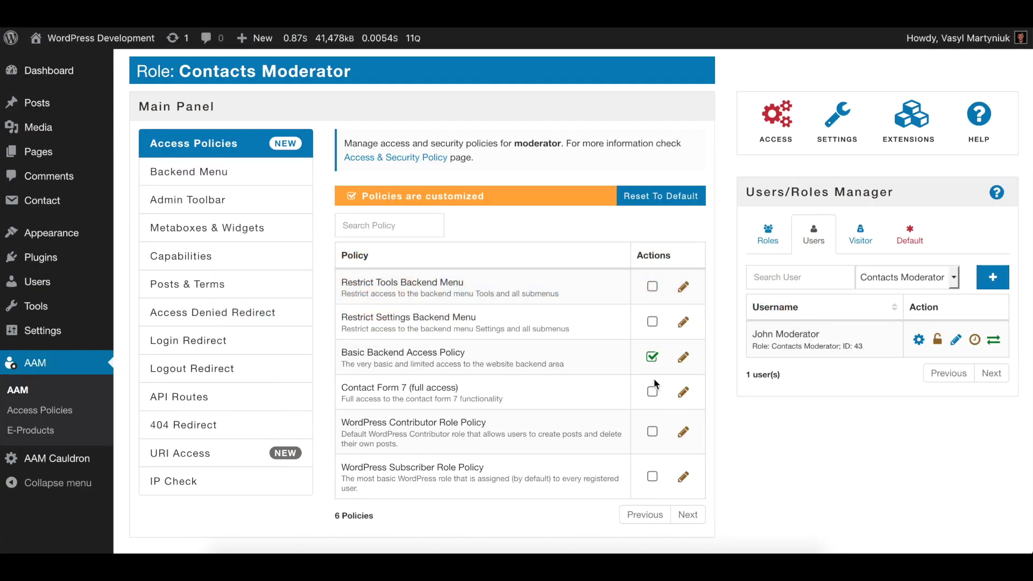
{"action": "left_click", "coordinate": [683, 392]}
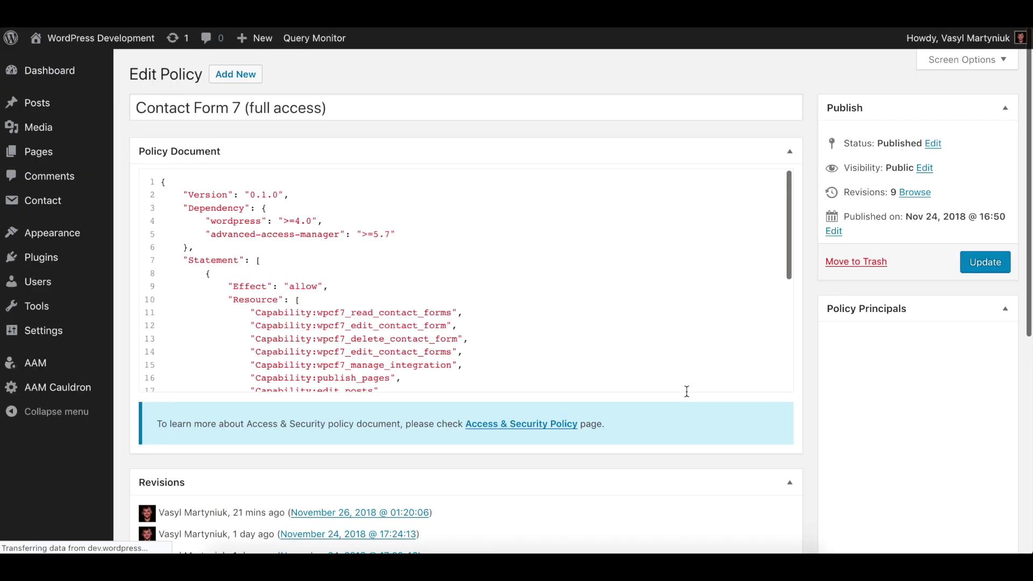
{"action": "scroll", "coordinate": [394, 210], "scroll_direction": "down", "scroll_amount": 2}
{"action": "scroll", "coordinate": [394, 210], "scroll_direction": "down", "scroll_amount": 5}
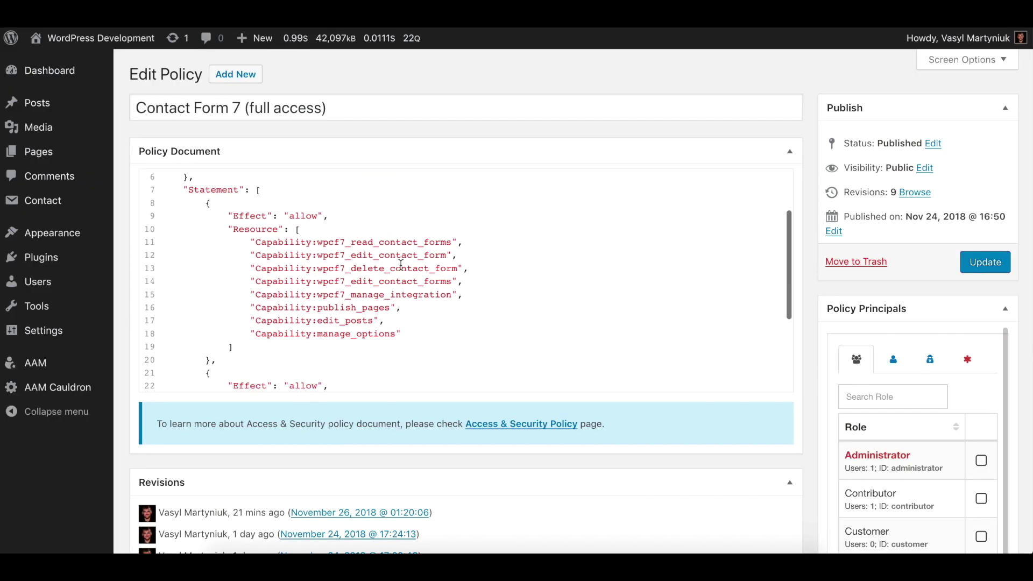
{"action": "scroll", "coordinate": [402, 268], "scroll_direction": "down", "scroll_amount": 1}
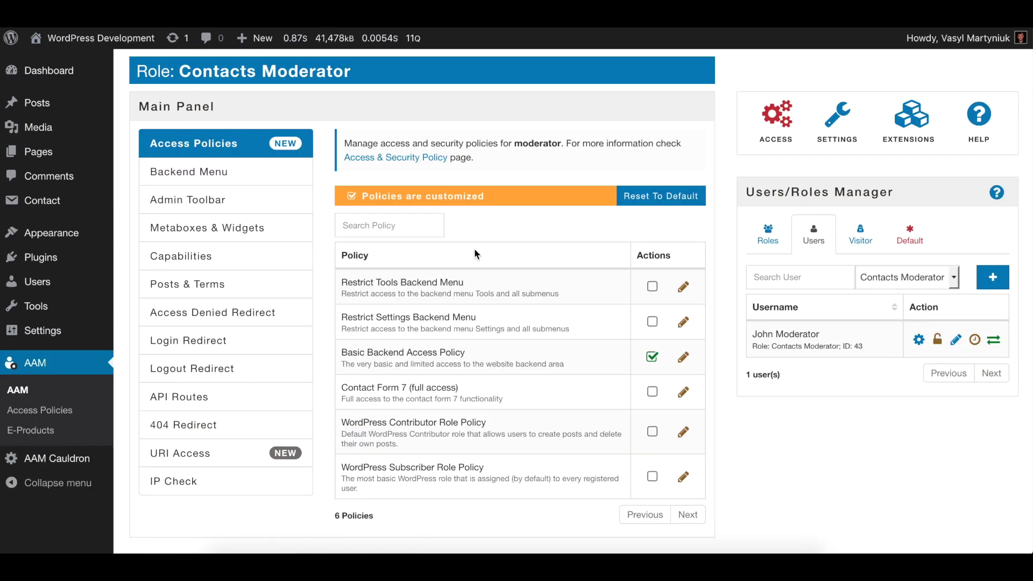
- Apply Contact Form 7 (full access) to Contacts Moderator, then check the moderator's Contact Forms list
{"action": "left_click", "coordinate": [653, 397]}
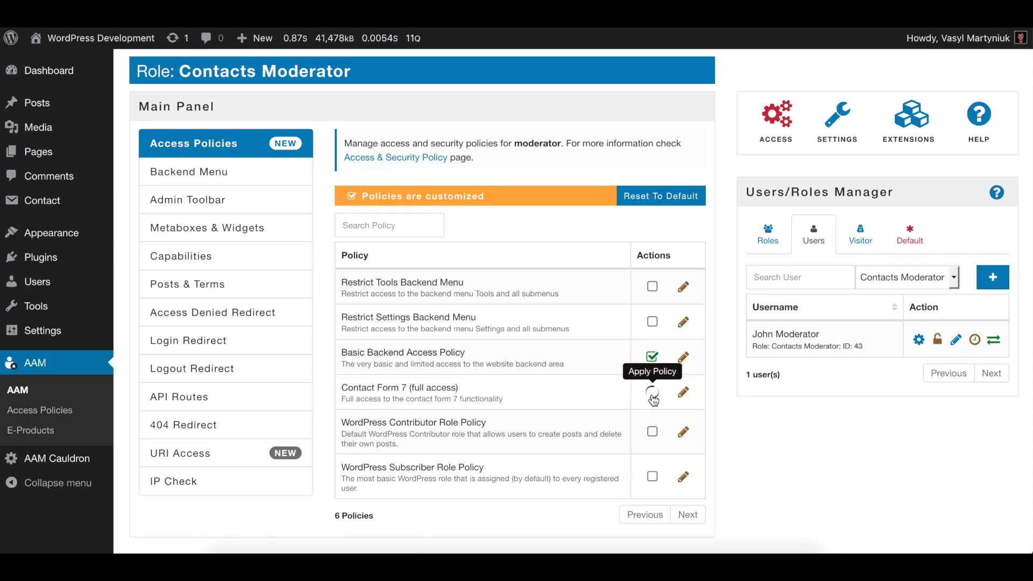
{"action": "key", "text": "super+Tab"}
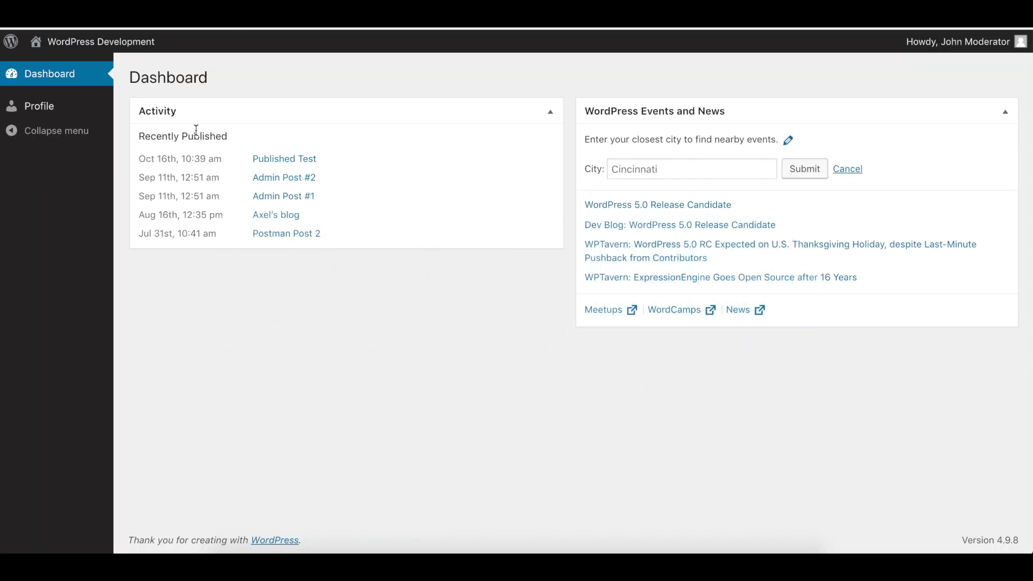
{"action": "left_click", "coordinate": [71, 28]}
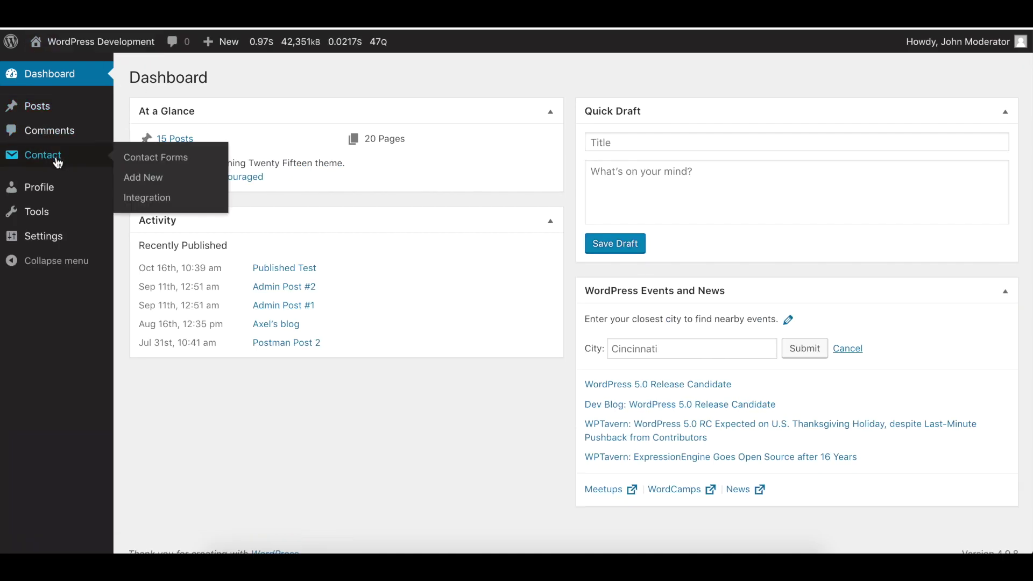
{"action": "left_click", "coordinate": [58, 161]}
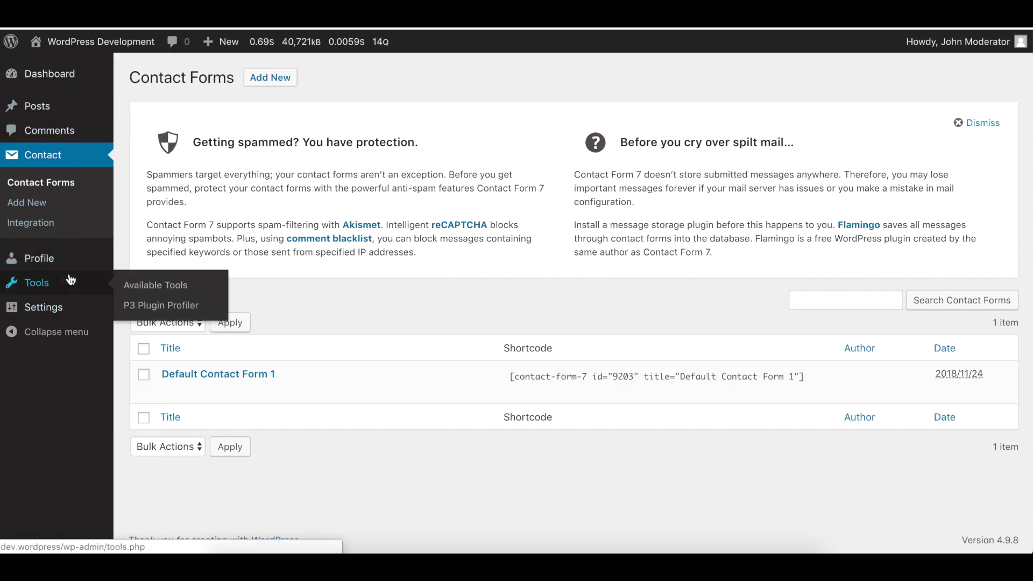
{"action": "key", "text": "super+Tab"}
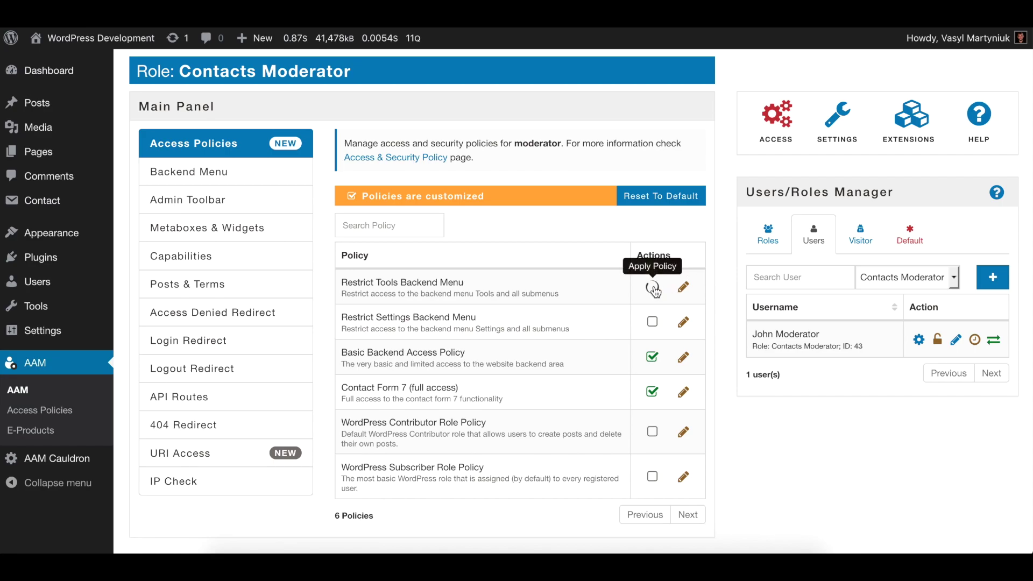
- Apply Restrict Tools and Restrict Settings Backend Menu policies, then check that the moderator's menu lacks both
{"action": "left_click", "coordinate": [653, 286]}
{"action": "left_click", "coordinate": [655, 323]}
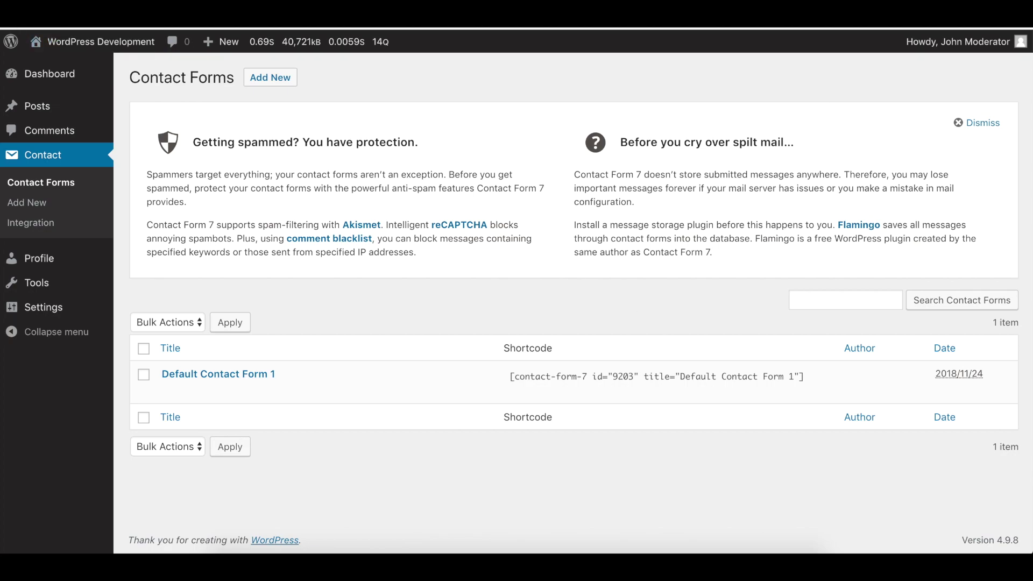
{"action": "left_click", "coordinate": [76, 156]}
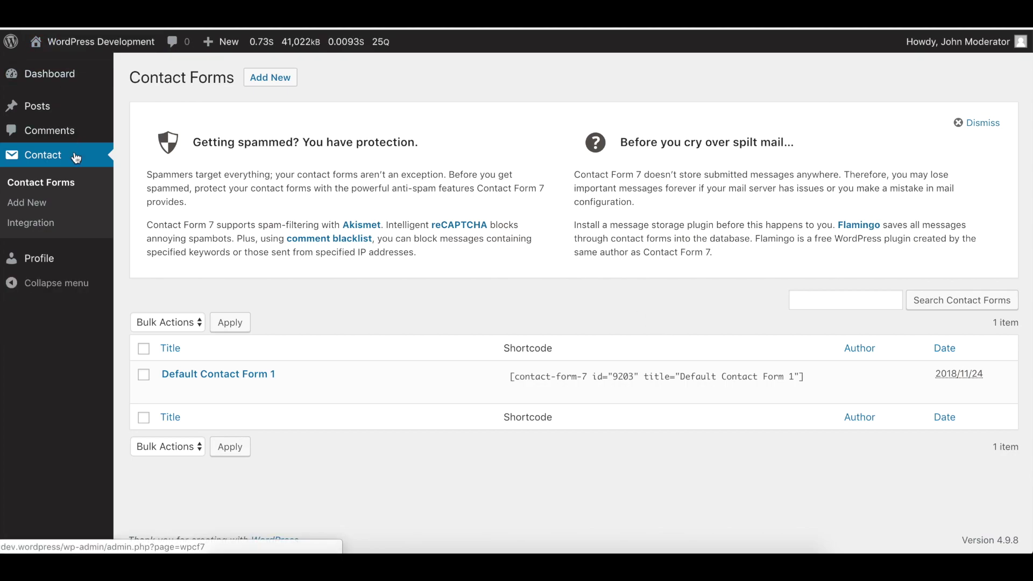